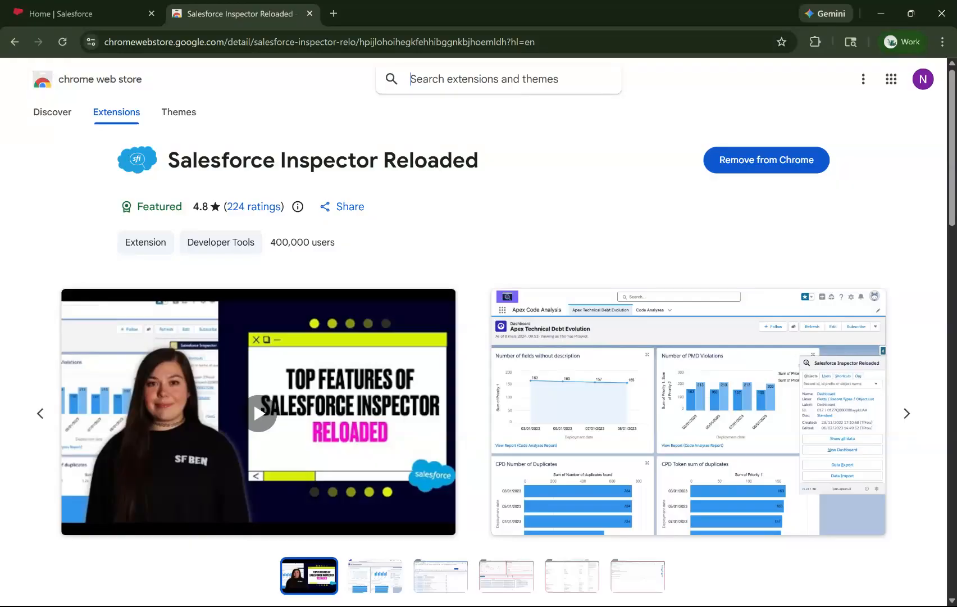
# Switch from the Chrome Web Store listing to the 'Home | Salesforce' tab.
pyautogui.click(90, 15)
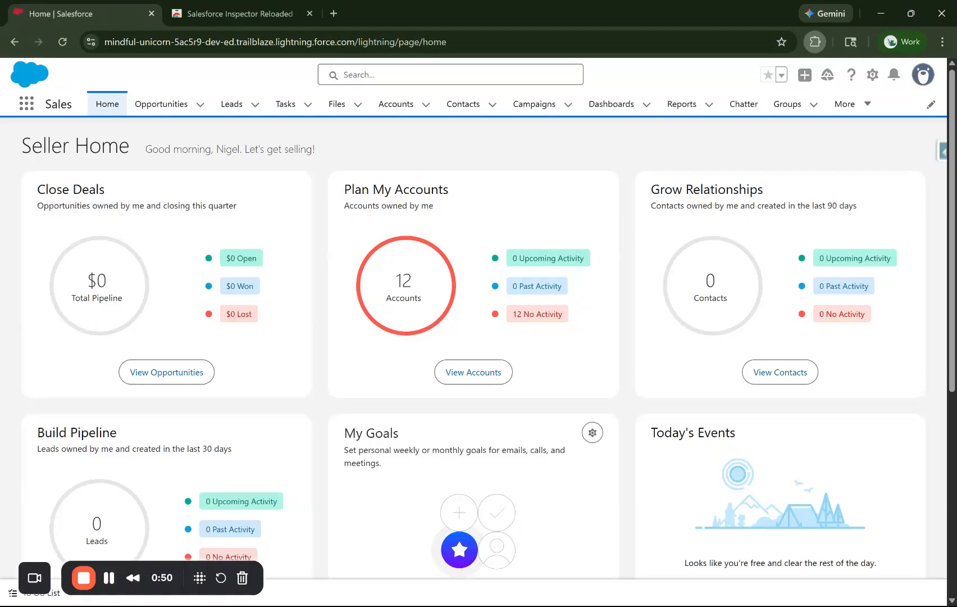
# Browse the Salesforce Inspector Reloaded panel's tools, then go to the Accounts list.
pyautogui.click(942, 153)
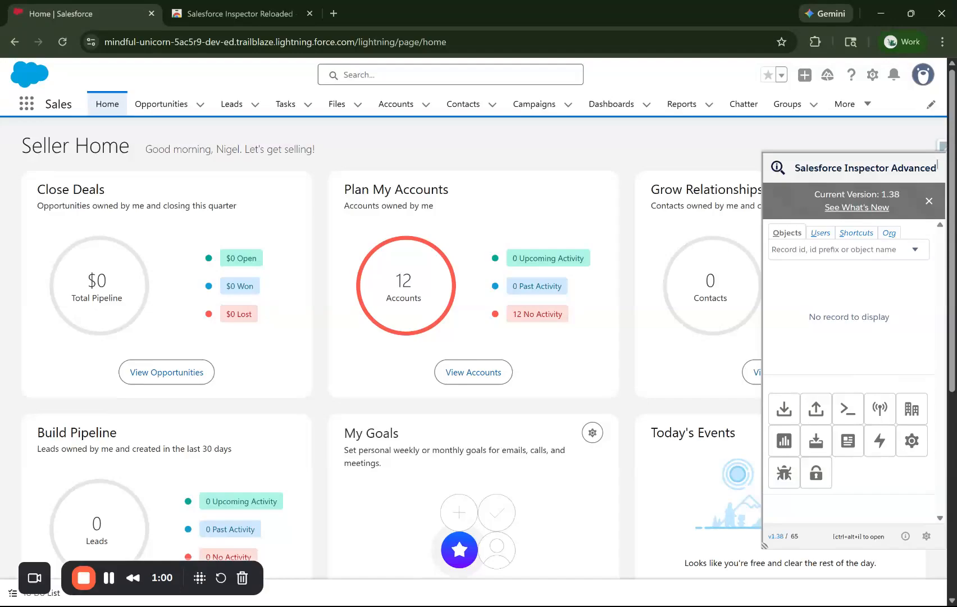
pyautogui.click(944, 151)
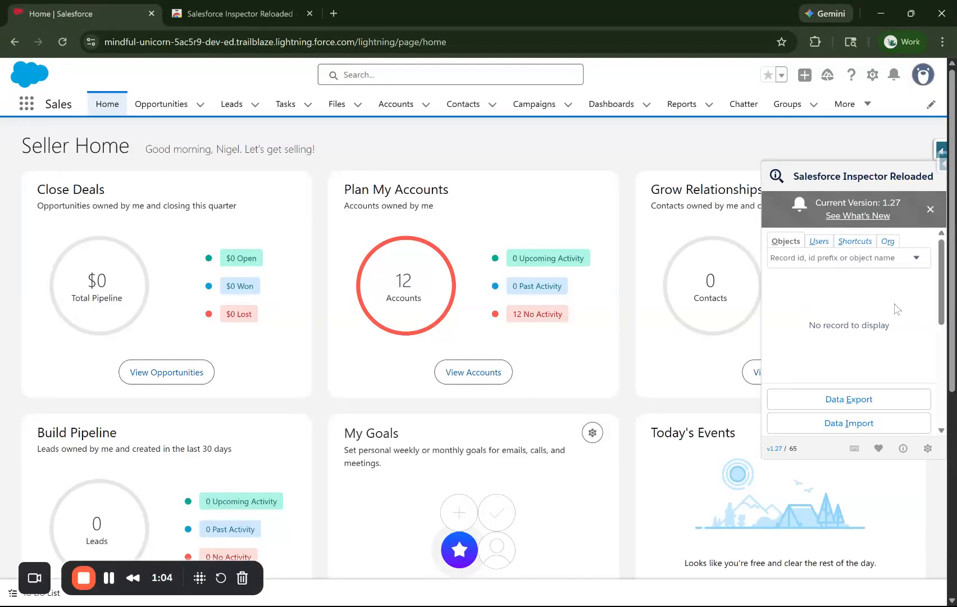
pyautogui.scroll(-4, 896, 308)
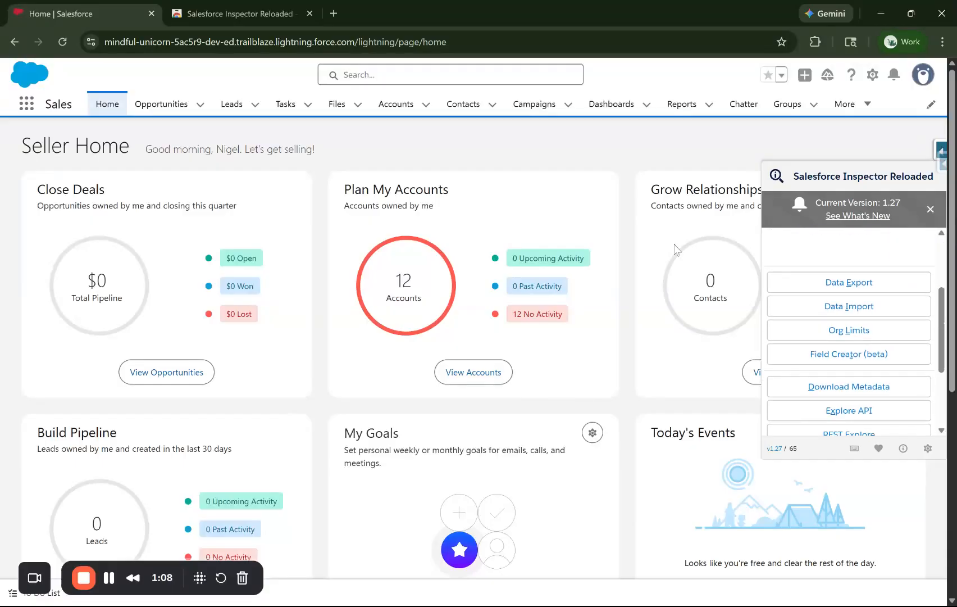
pyautogui.click(406, 110)
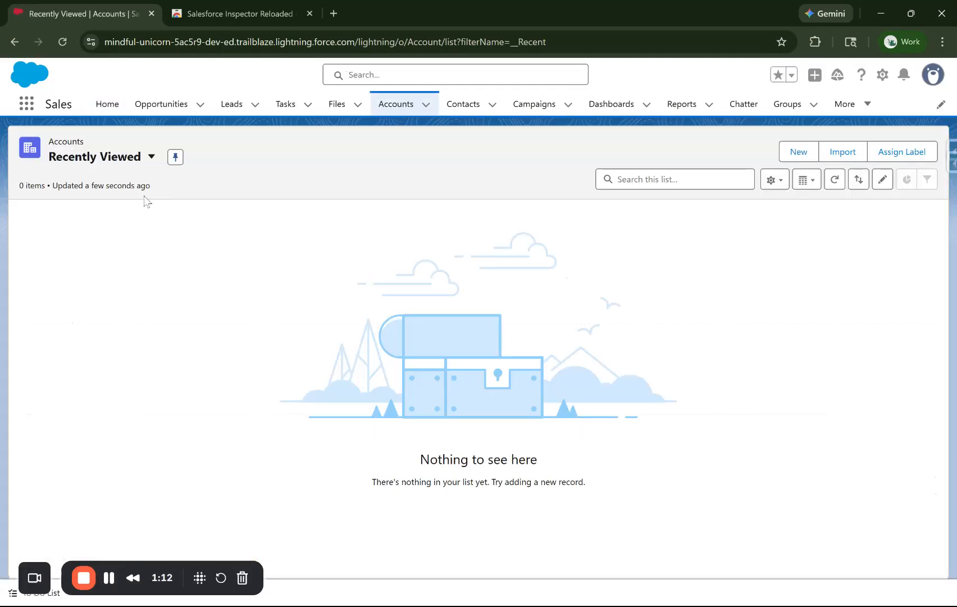
# Open Burlington Textiles Corp of America from the All Accounts view and inspect it.
pyautogui.click(124, 168)
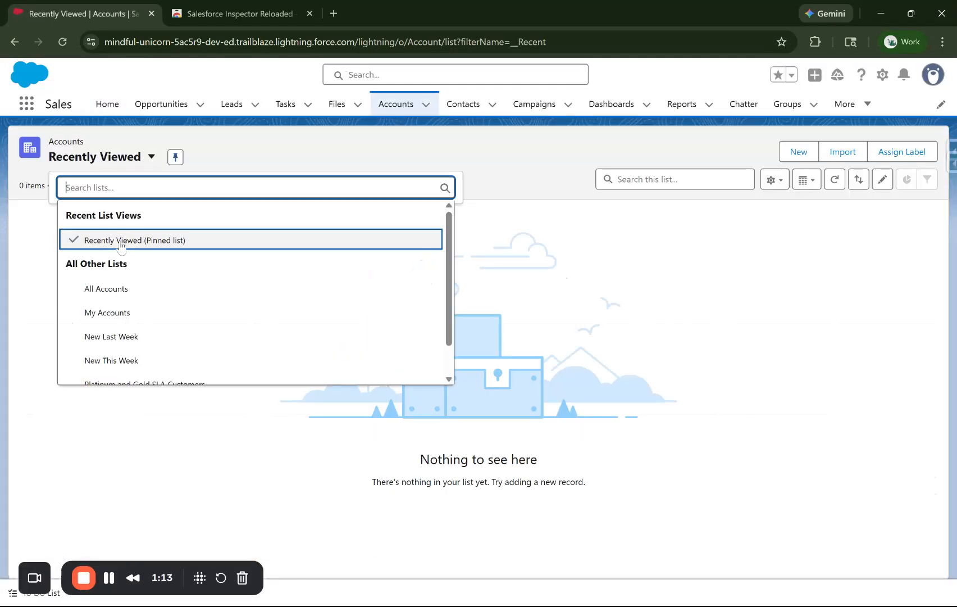
pyautogui.click(115, 286)
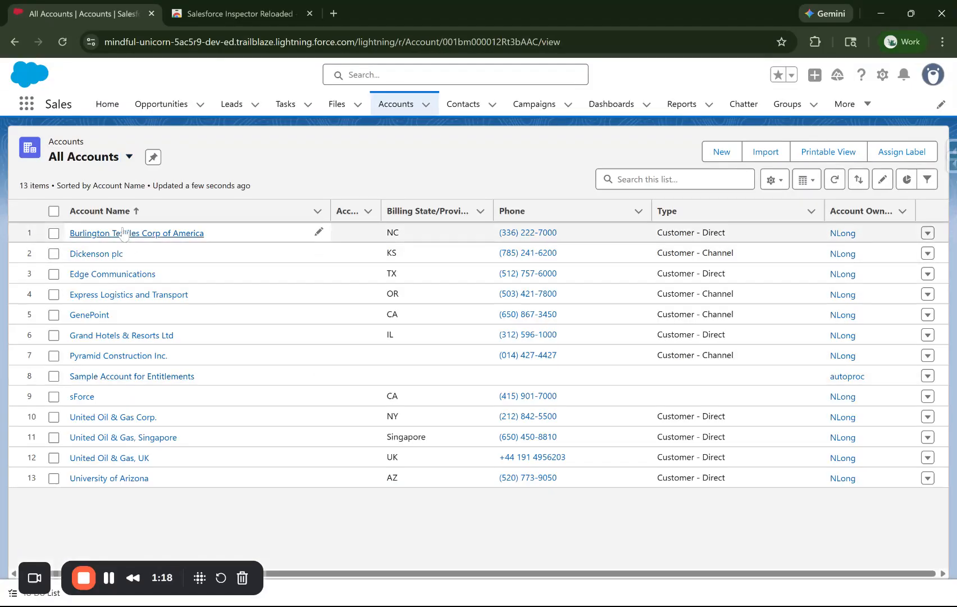
pyautogui.click(123, 234)
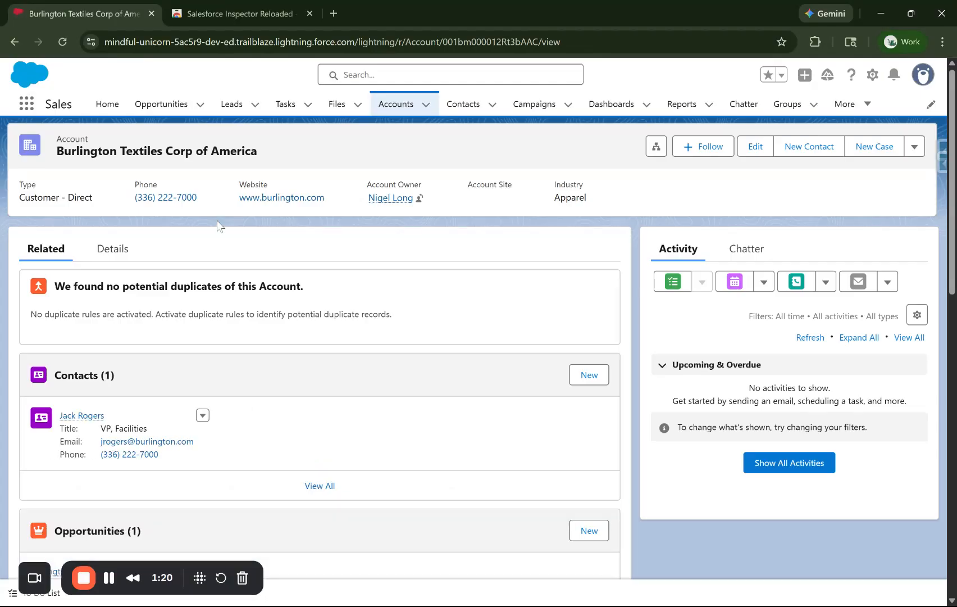
pyautogui.click(944, 148)
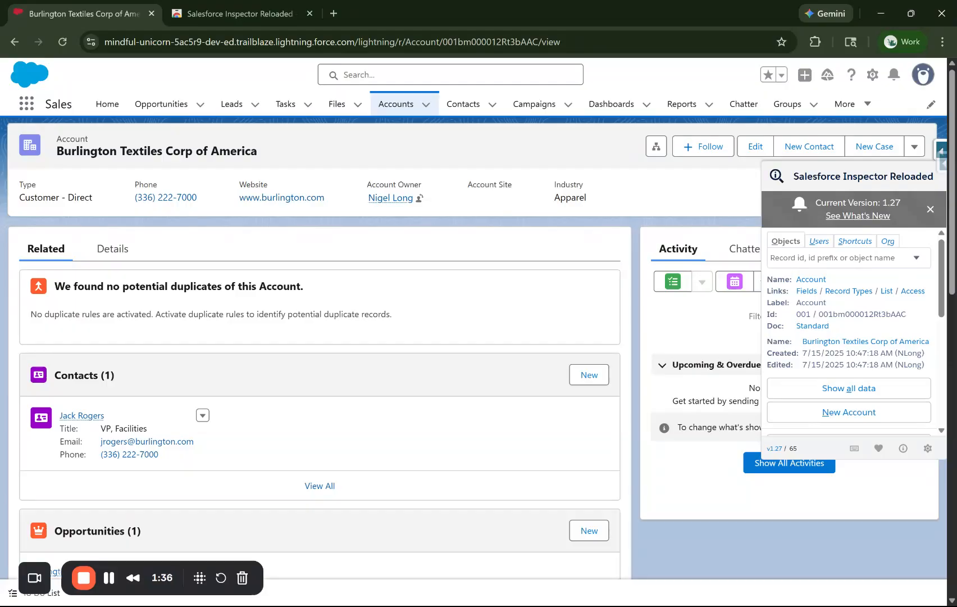
# Choose 'Show all data' for Burlington Textiles and view the new 'ALL DATA: Account' tab.
pyautogui.click(848, 393)
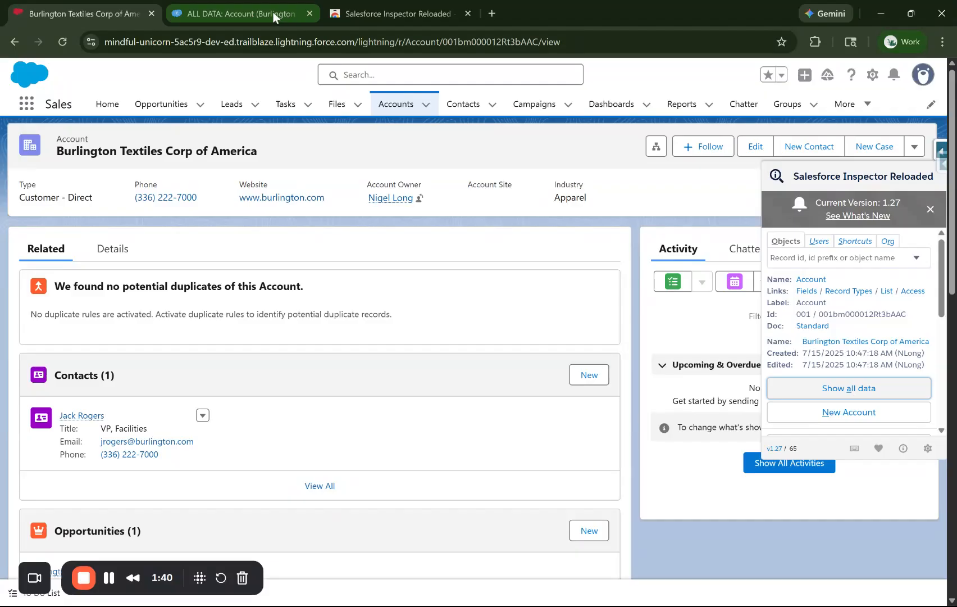
pyautogui.click(274, 17)
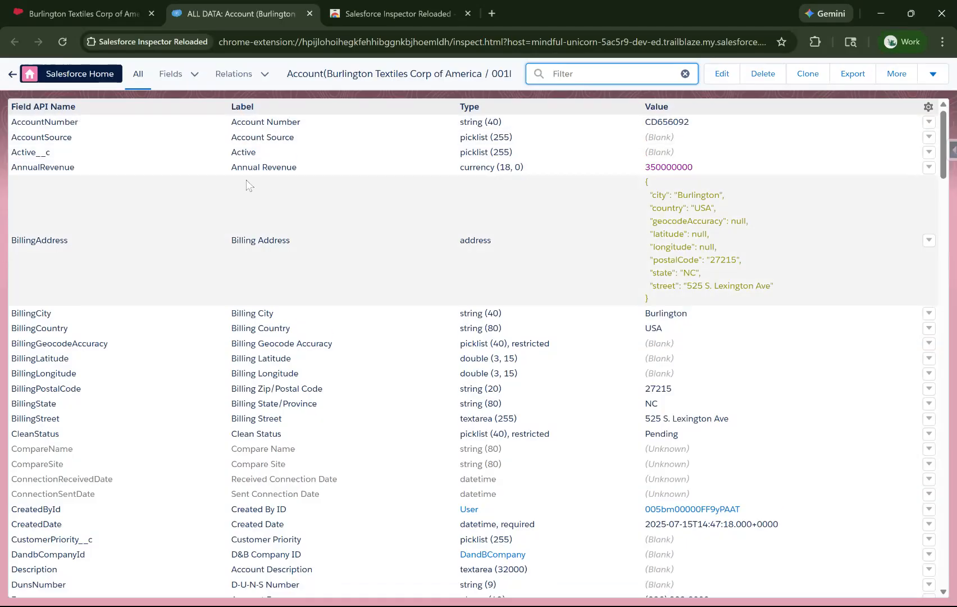
# Select the Annual Revenue label, the AnnualRevenue field name and the 350000000 value.
pyautogui.moveTo(237, 169); pyautogui.dragTo(297, 169)
pyautogui.moveTo(78, 170); pyautogui.dragTo(7, 170)
pyautogui.doubleClick(44, 169)
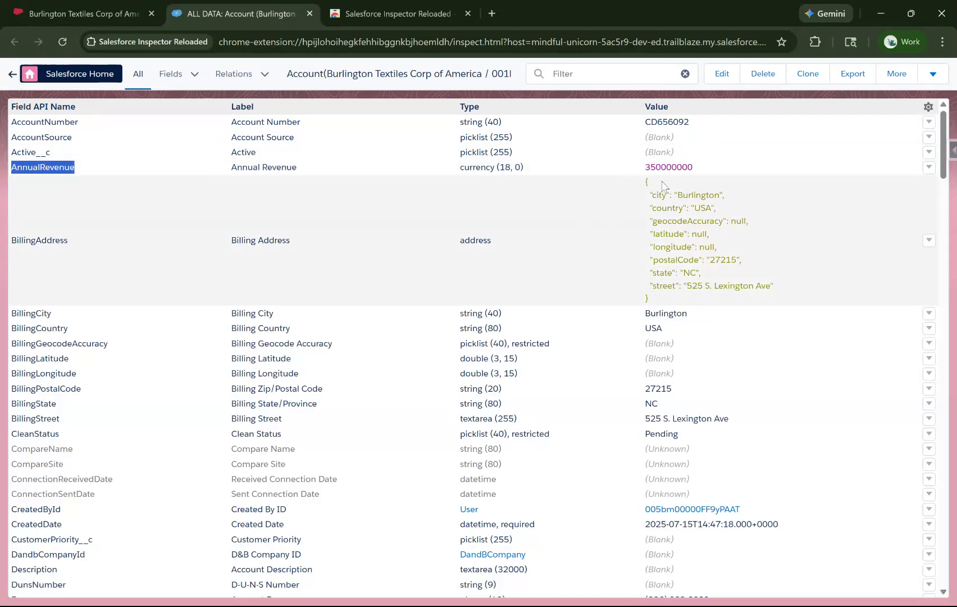
pyautogui.moveTo(645, 167); pyautogui.dragTo(708, 173)
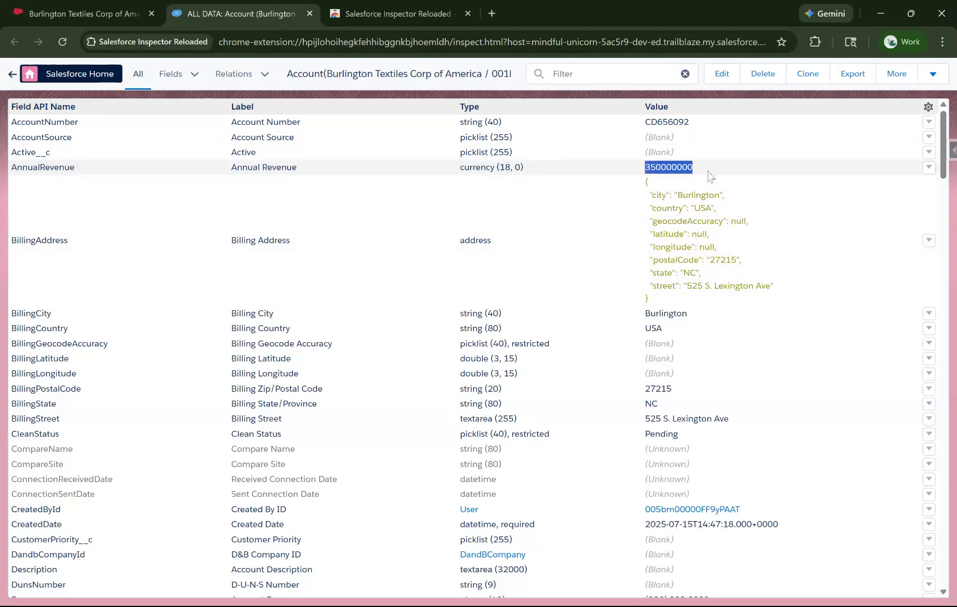
# Set the Active field value to True and save it.
pyautogui.doubleClick(672, 157)
pyautogui.write('True')
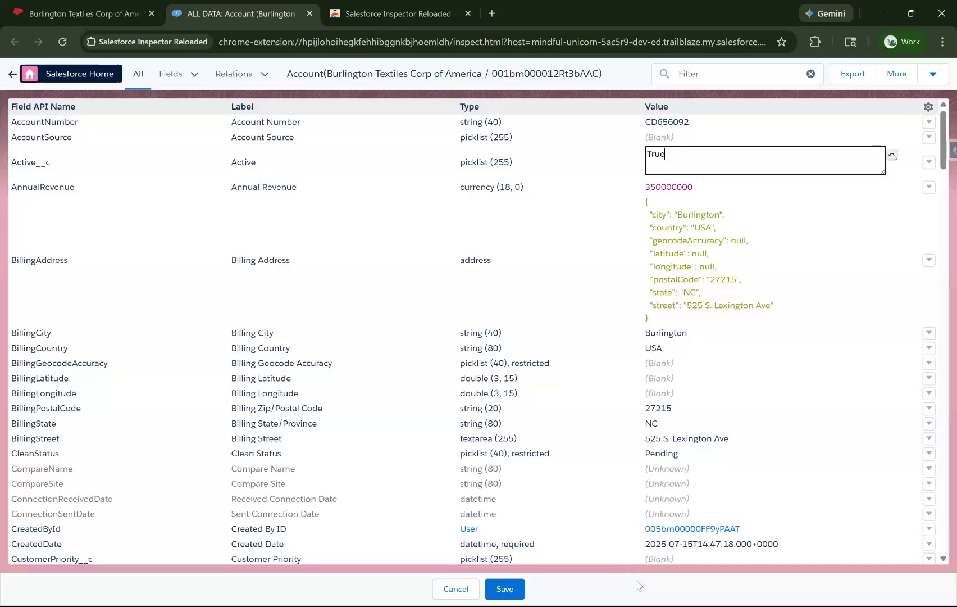
pyautogui.click(504, 589)
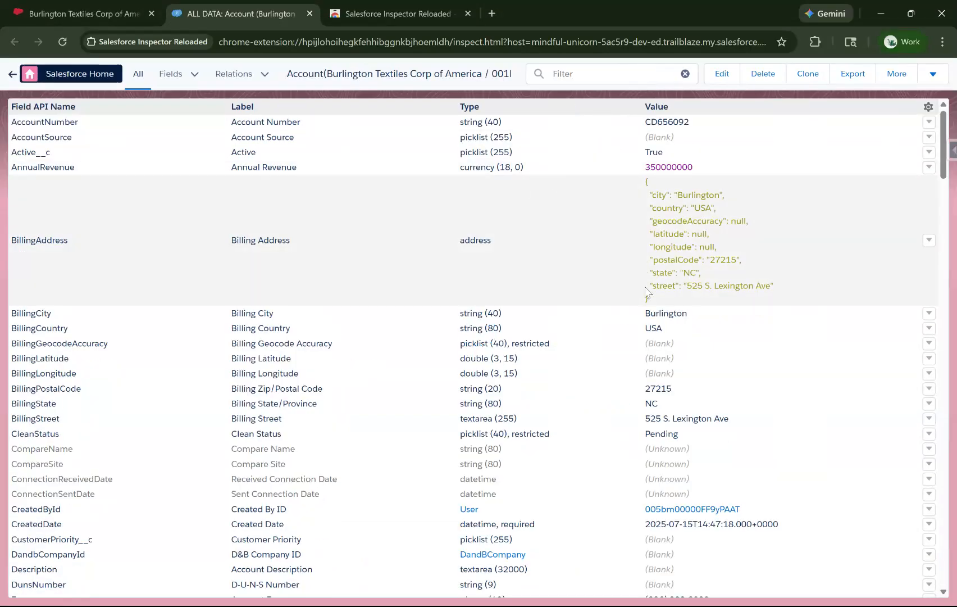
# Bring up the Created By ID value's Show all data / View in Salesforce / Copy Id choices.
pyautogui.scroll(-3, 646, 291)
pyautogui.scroll(-1, 645, 291)
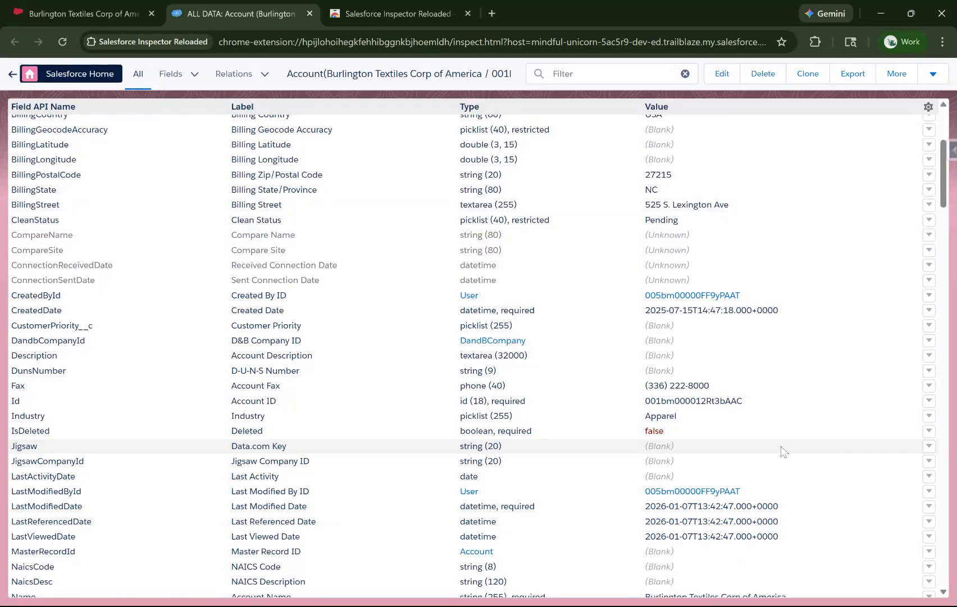
pyautogui.scroll(-1, 758, 421)
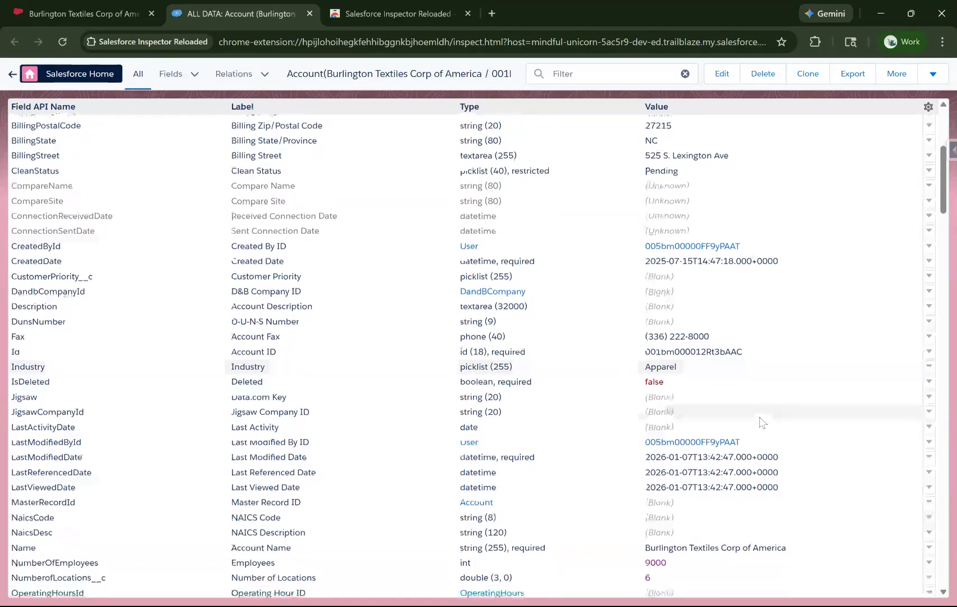
pyautogui.scroll(-5, 727, 368)
pyautogui.scroll(11, 725, 382)
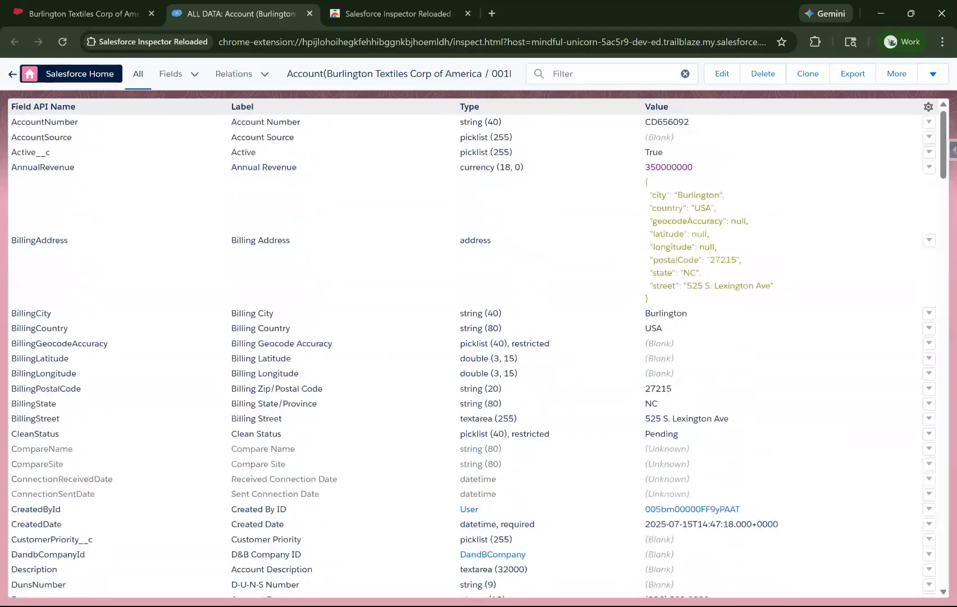
pyautogui.scroll(-1, 723, 395)
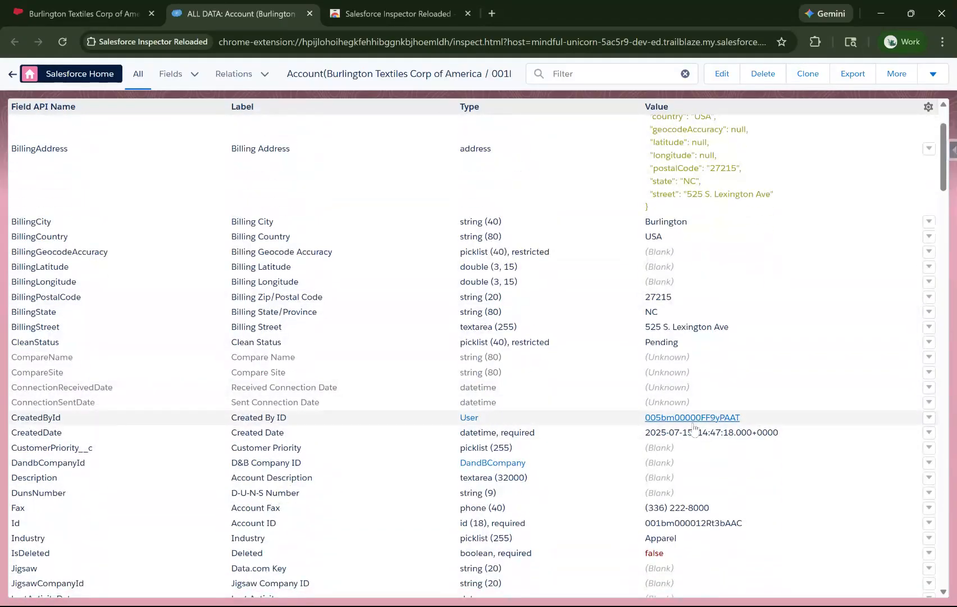
pyautogui.click(735, 416)
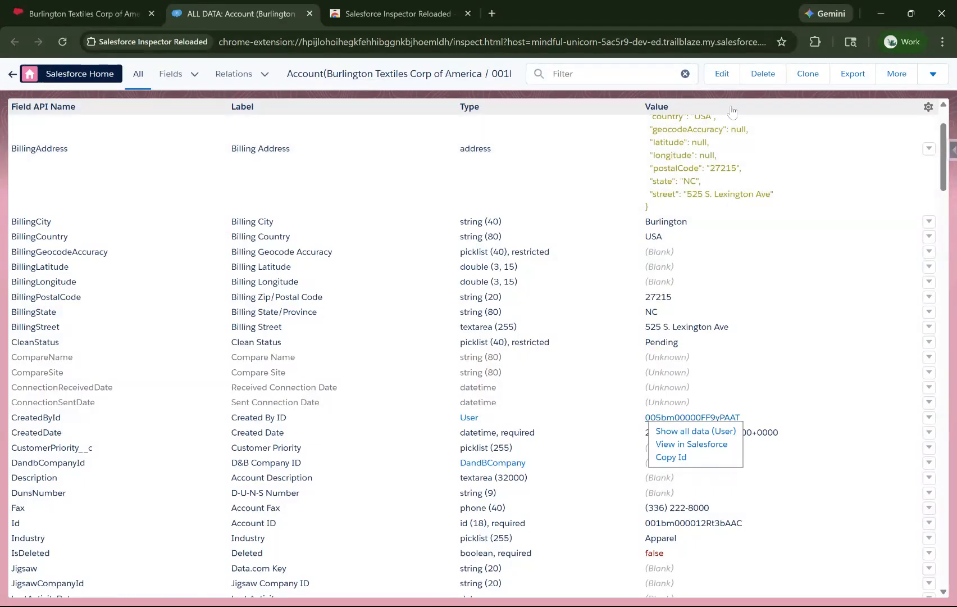
pyautogui.click(724, 78)
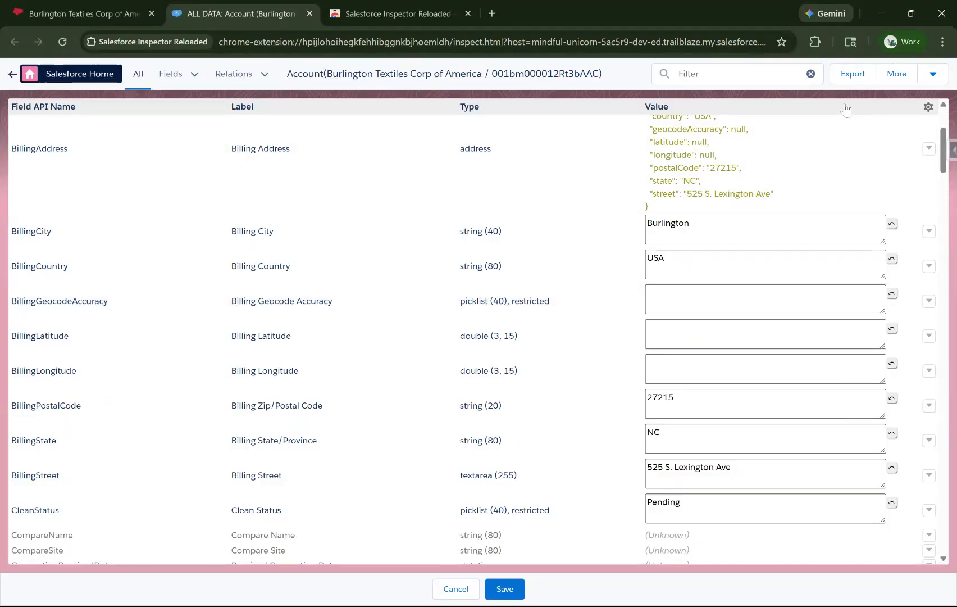
pyautogui.click(455, 588)
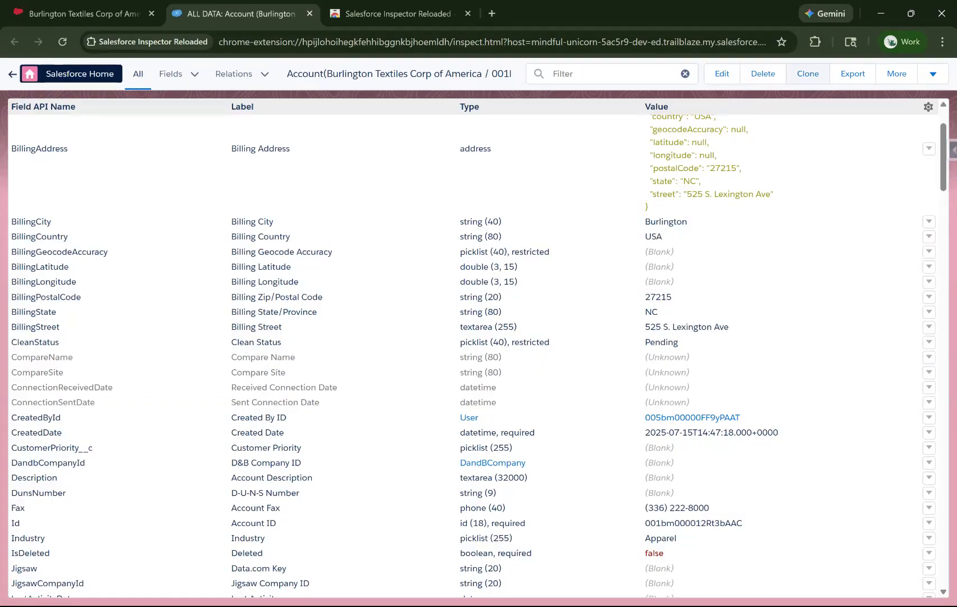
pyautogui.click(808, 74)
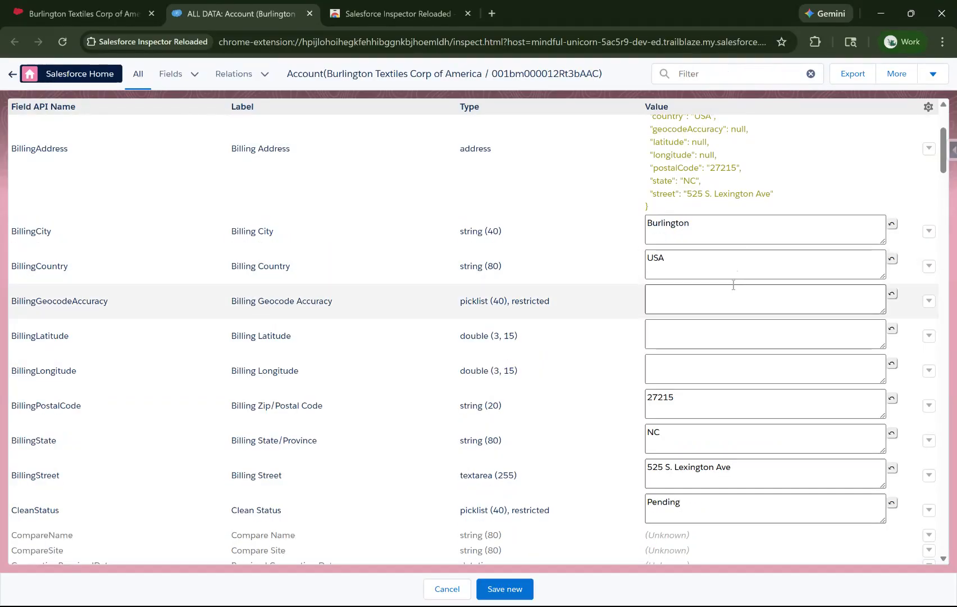
pyautogui.doubleClick(684, 261)
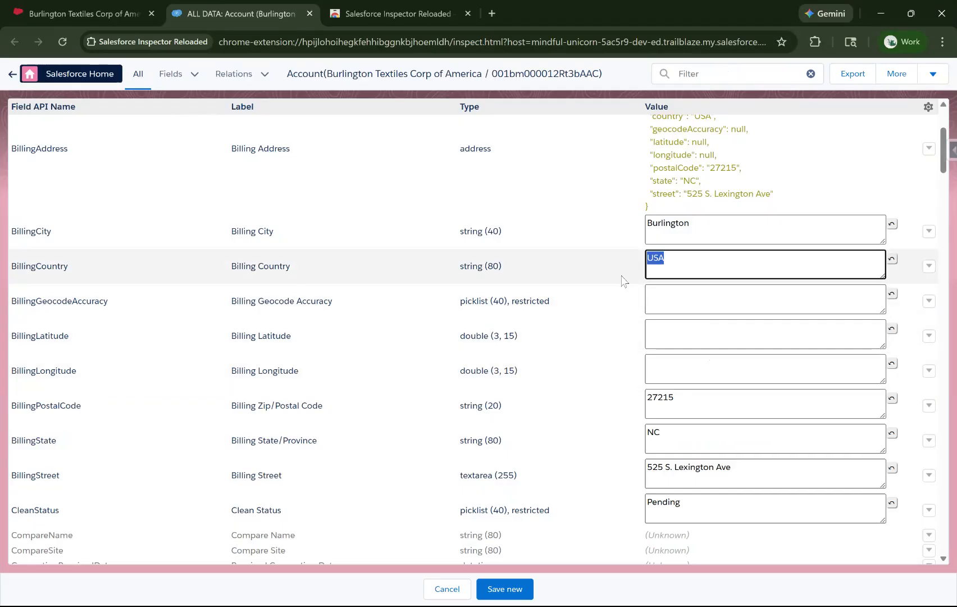
pyautogui.write('United States Outlying')
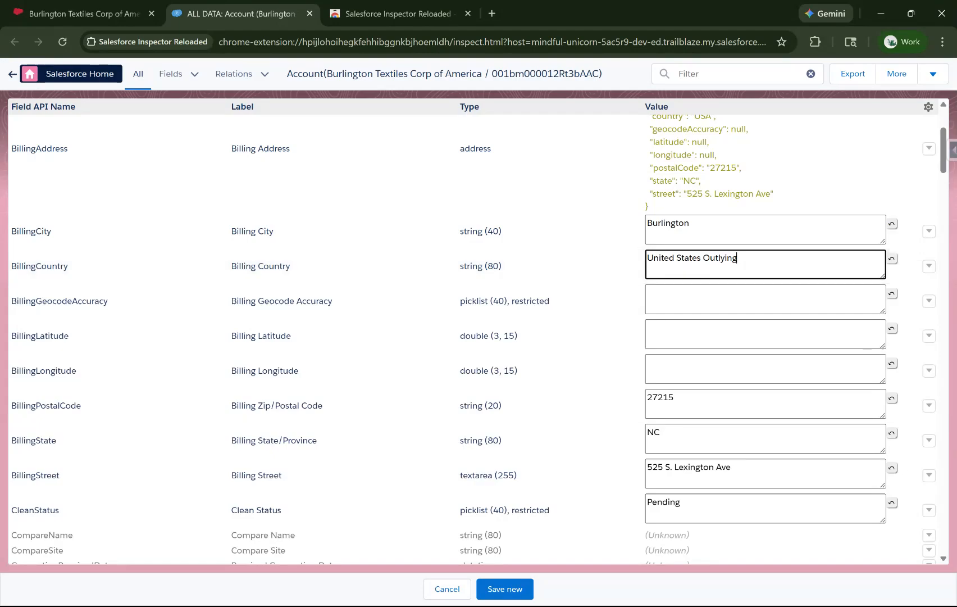
pyautogui.click(459, 590)
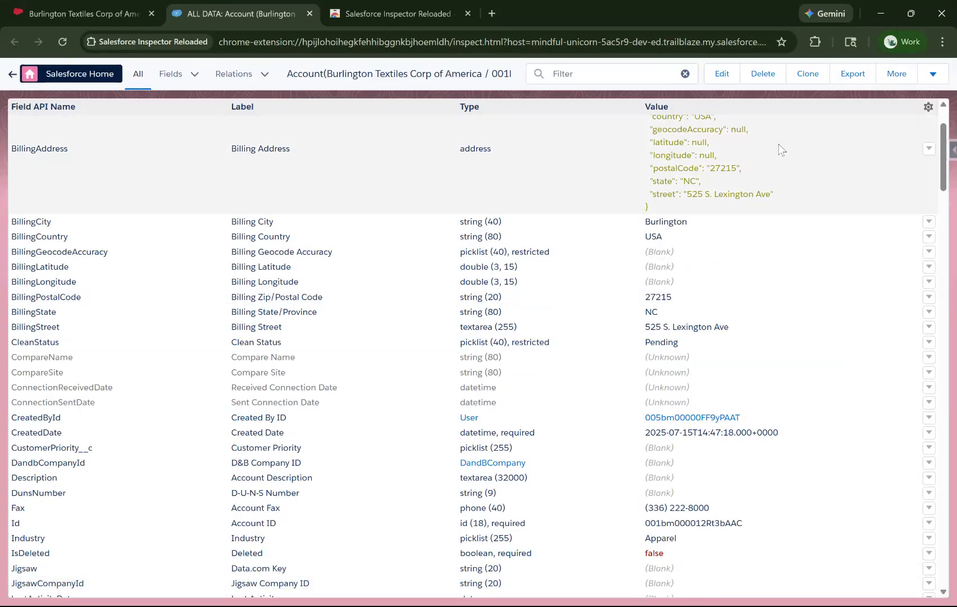
# Return to the Burlington Textiles record page and open its actions list and Setup menu.
pyautogui.click(941, 78)
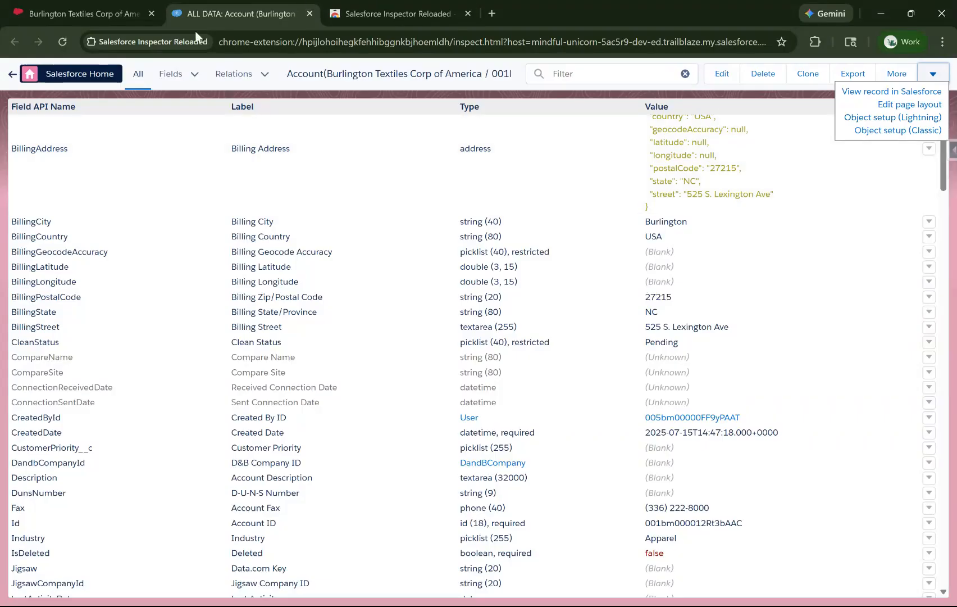
pyautogui.click(92, 10)
pyautogui.click(718, 182)
pyautogui.click(913, 147)
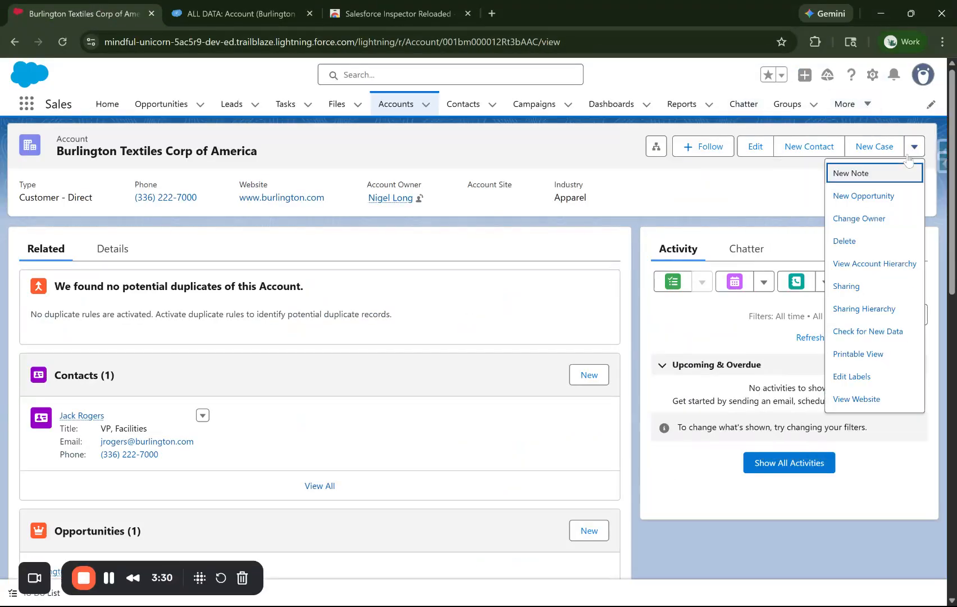
pyautogui.click(872, 74)
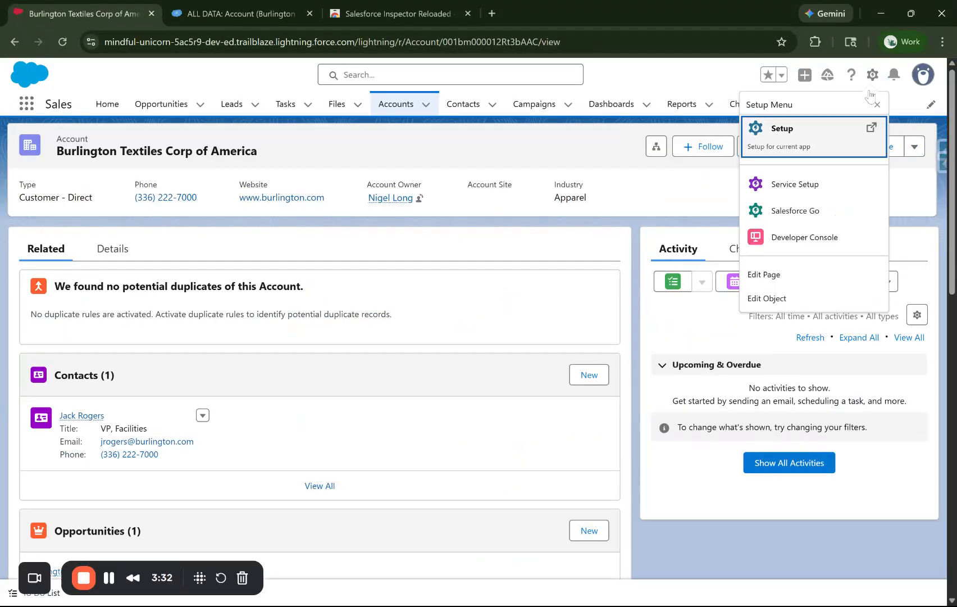
# Open the Salesforce Inspector Reloaded panel on the record page and browse its tools.
pyautogui.click(242, 16)
pyautogui.click(94, 12)
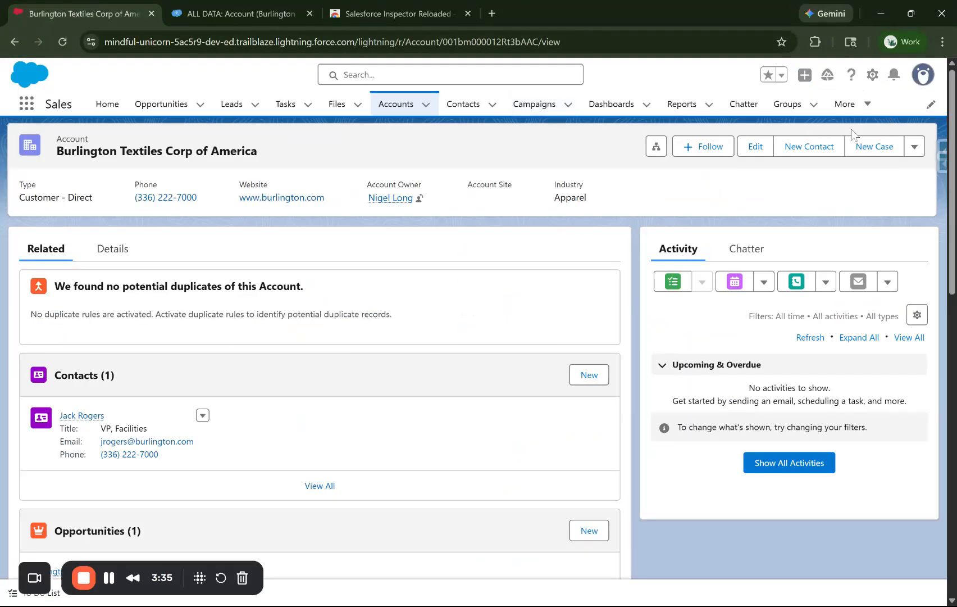
pyautogui.click(941, 148)
pyautogui.scroll(-3, 814, 393)
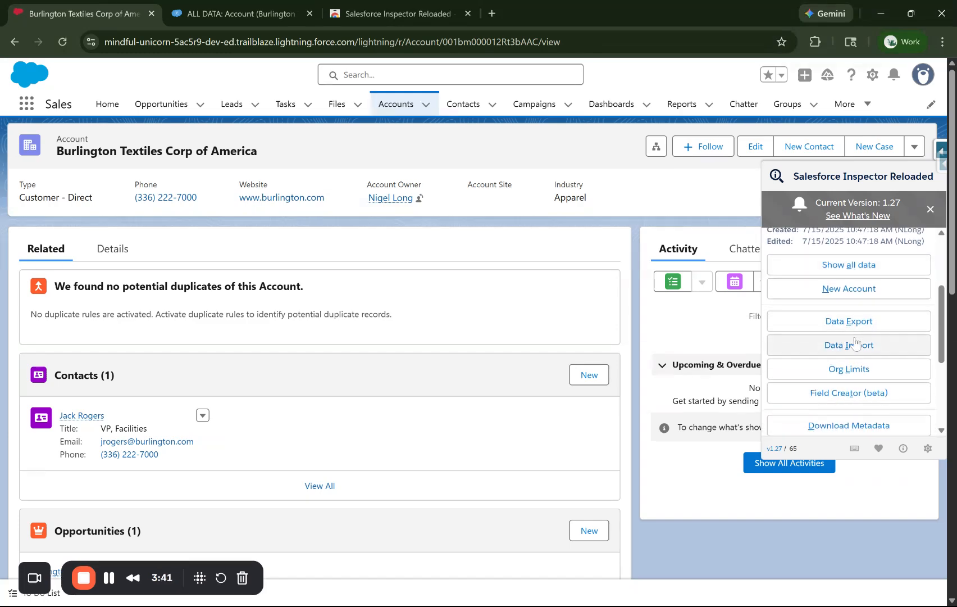
# From the inspector's tool list, launch Data Export and Data Import in new tabs.
pyautogui.scroll(-2, 849, 331)
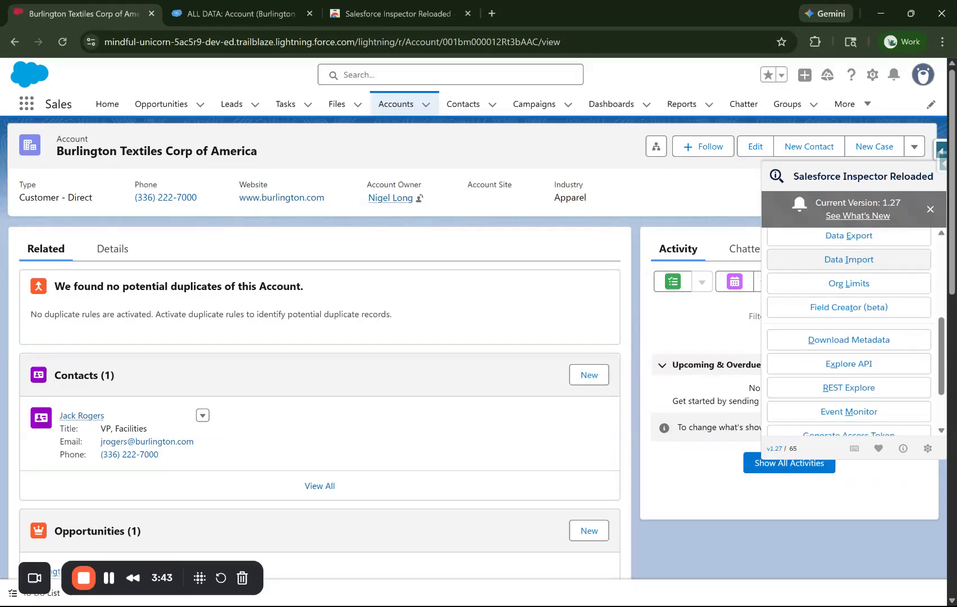
pyautogui.scroll(-1, 865, 331)
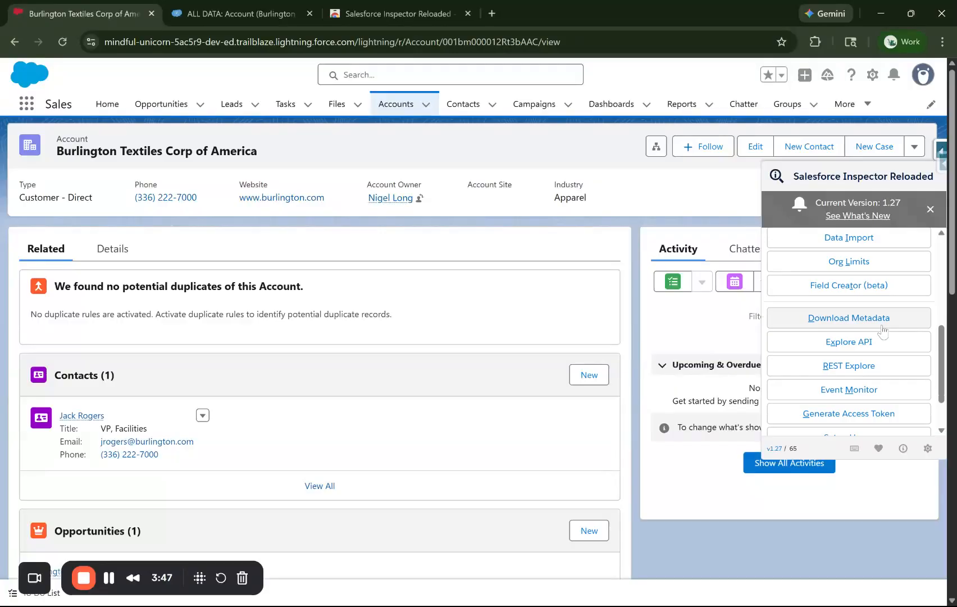
pyautogui.scroll(-1, 886, 332)
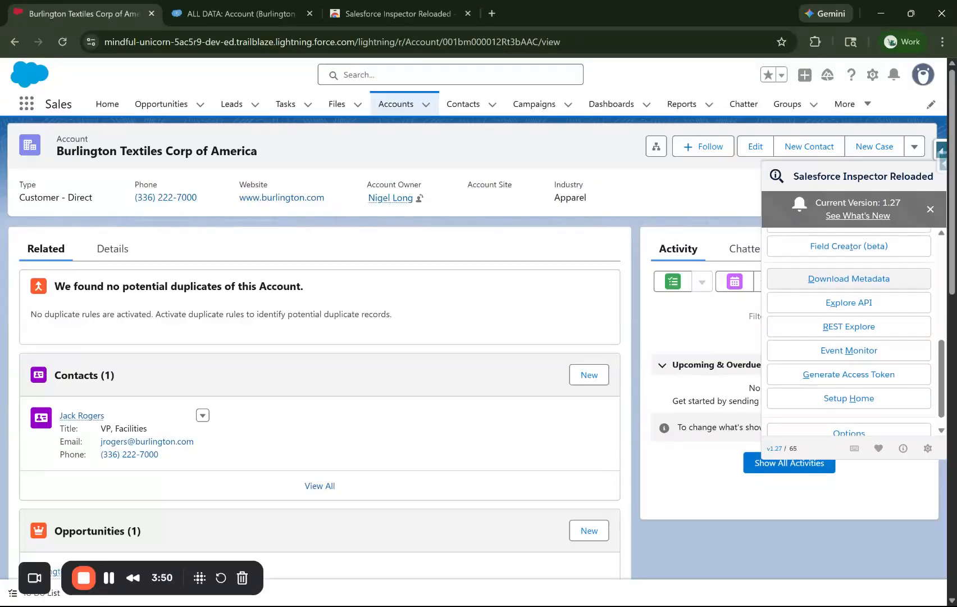
pyautogui.scroll(-1, 849, 332)
pyautogui.scroll(4, 864, 331)
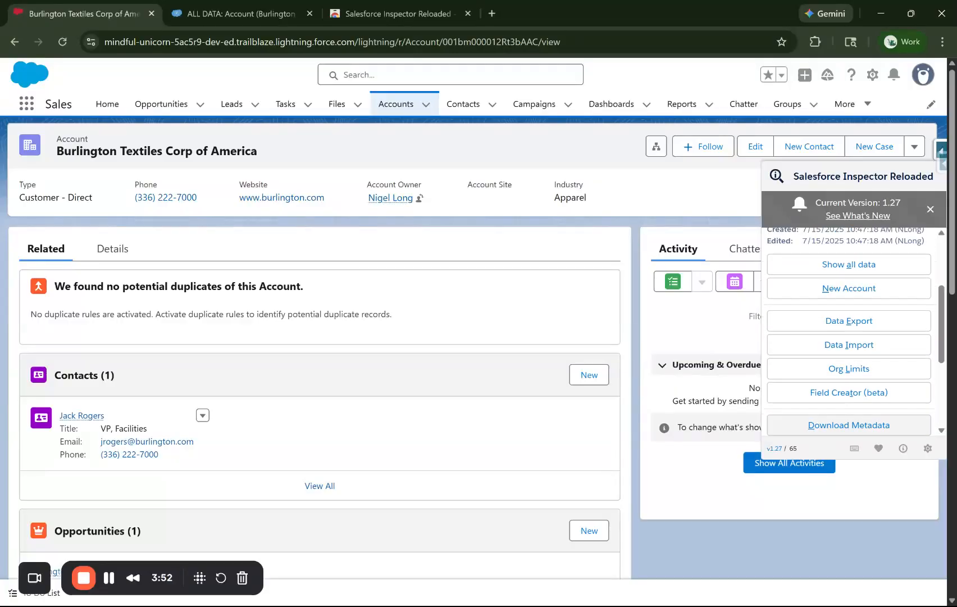
pyautogui.click(865, 328)
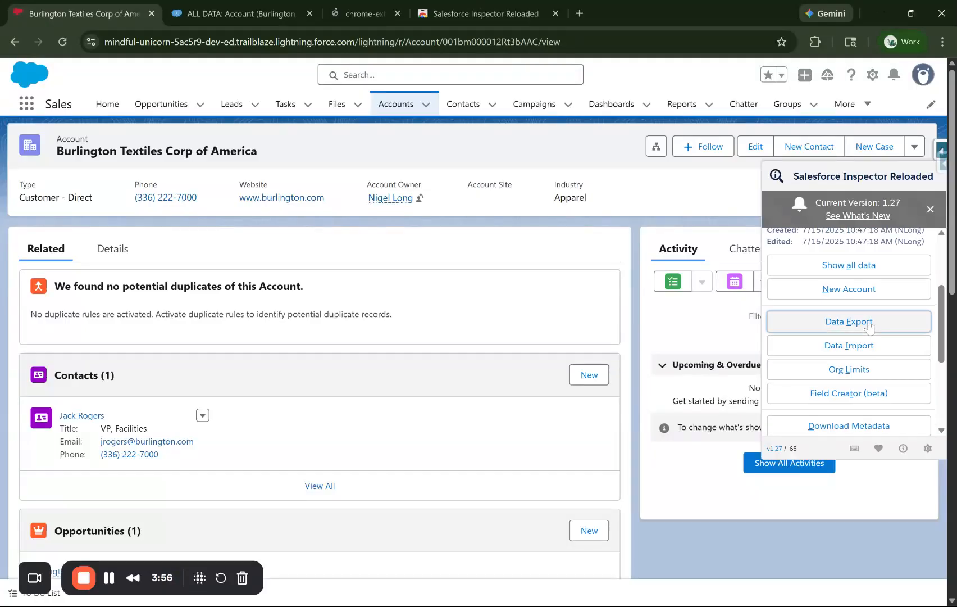
pyautogui.click(860, 345)
# On the Data Import tab, focus the empty data box and the Insert-into-Account action dropdown.
pyautogui.click(385, 5)
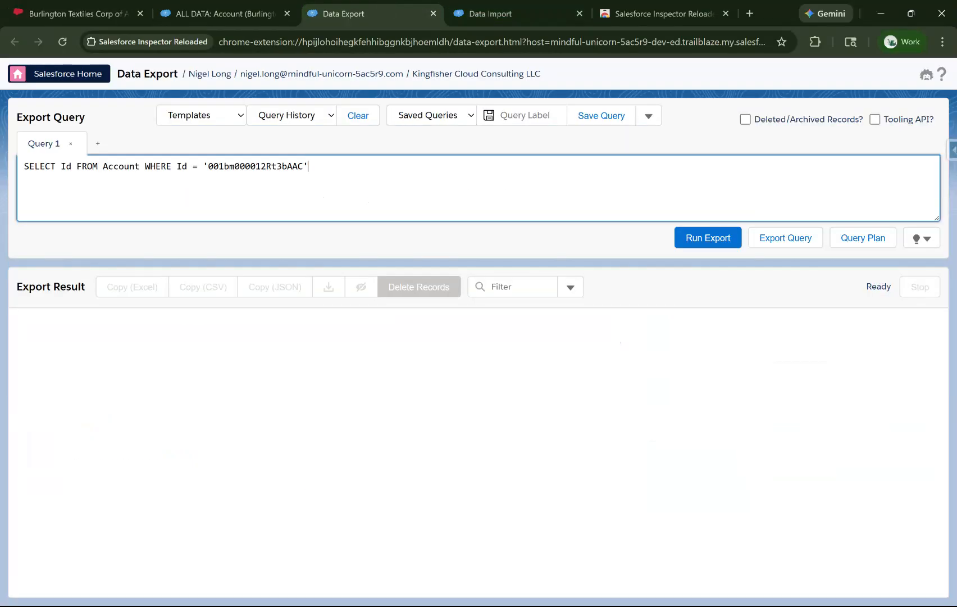
pyautogui.click(469, 10)
pyautogui.click(272, 221)
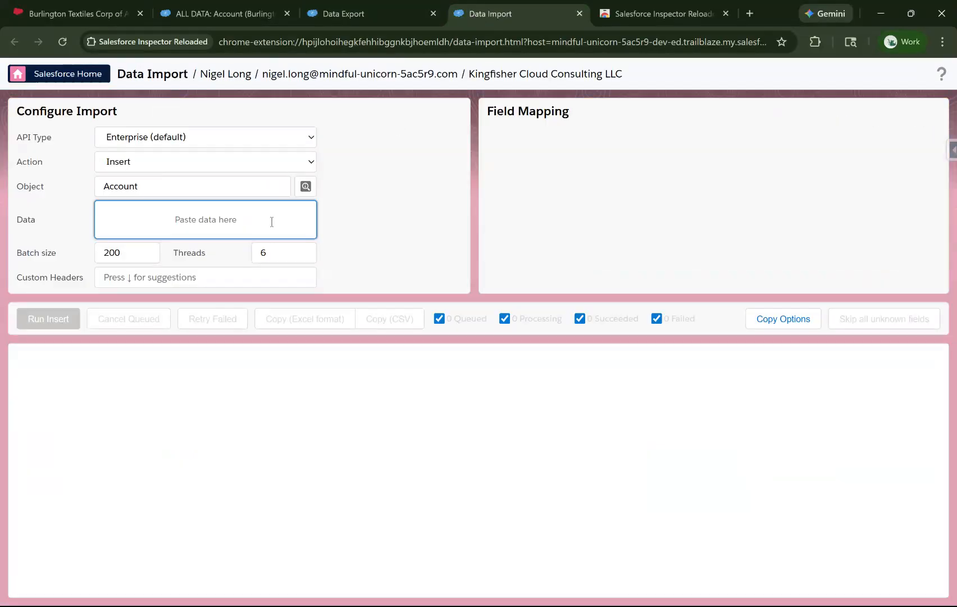
pyautogui.click(187, 170)
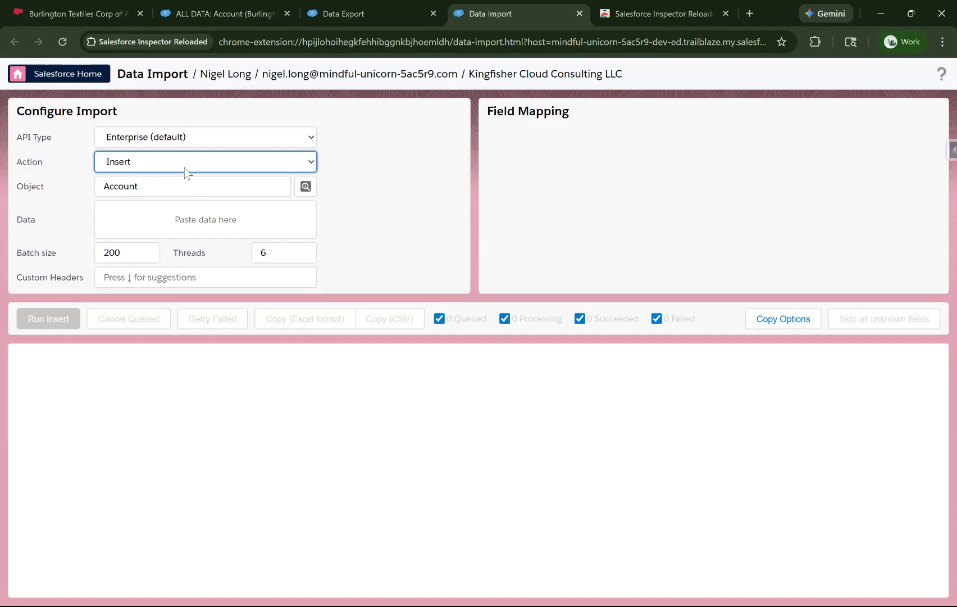